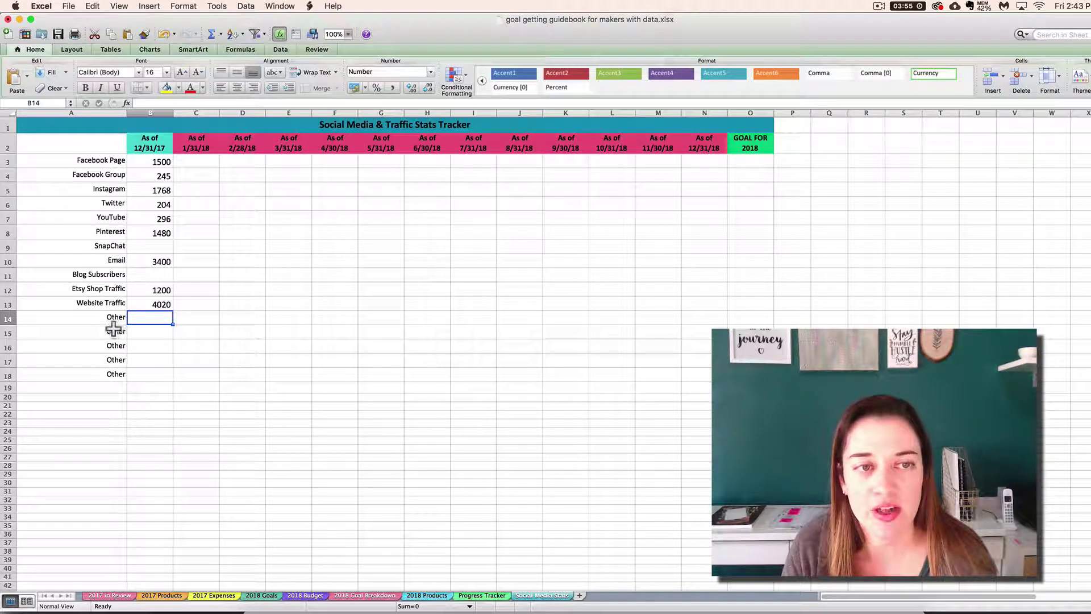
left_click_drag(109, 330, 104, 375)
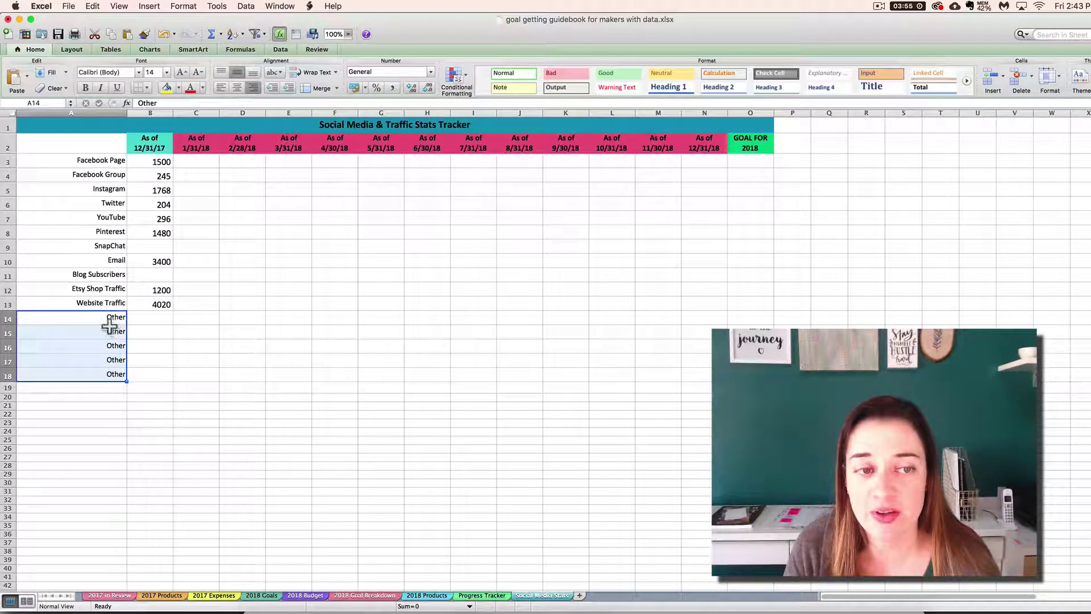
left_click(110, 324)
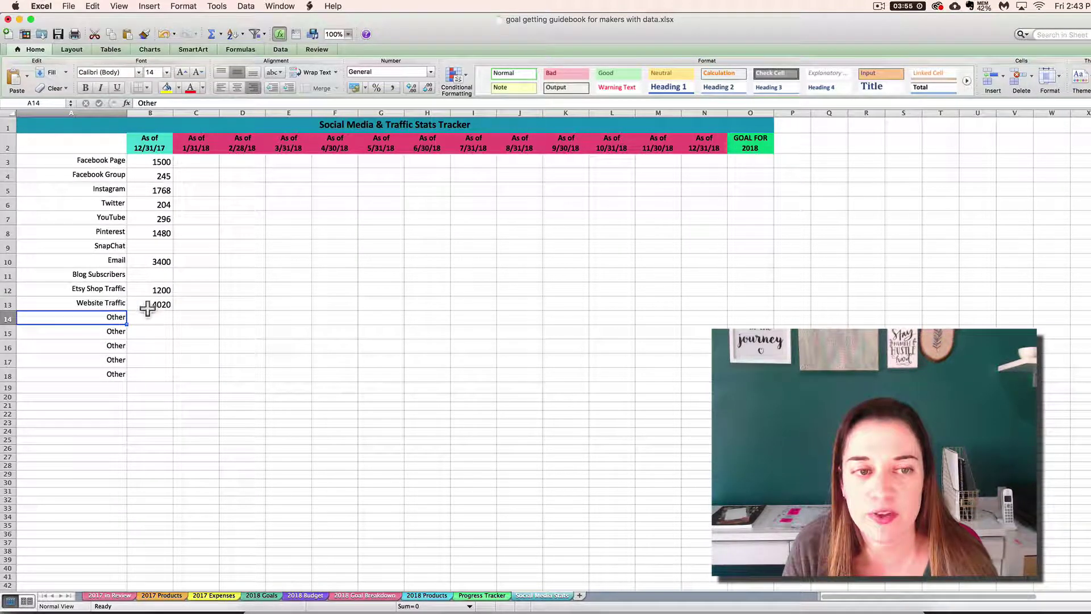
left_click_drag(106, 290, 111, 303)
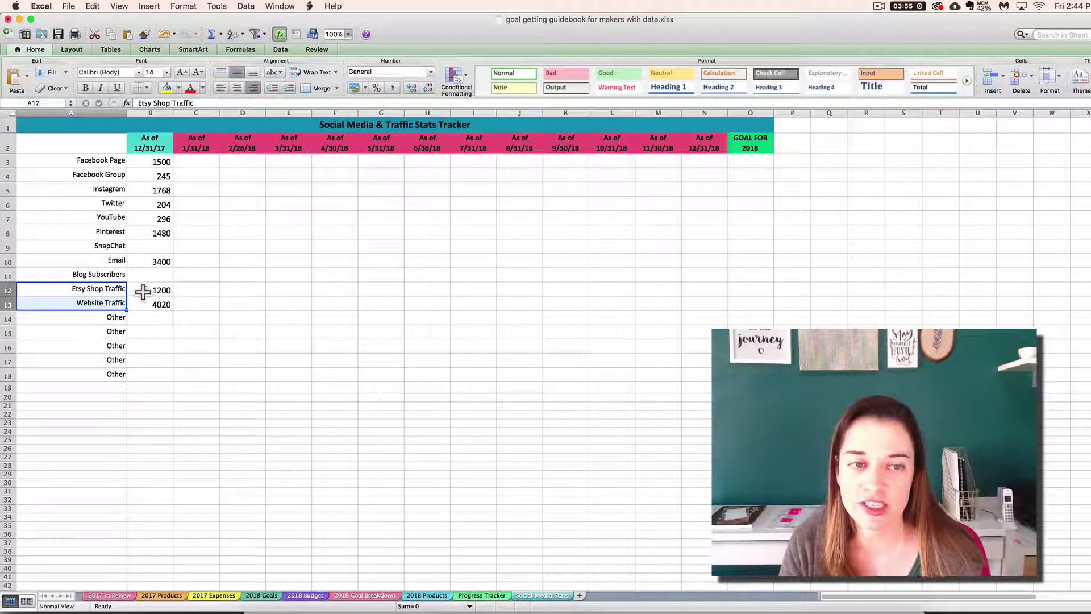
left_click_drag(143, 292, 145, 305)
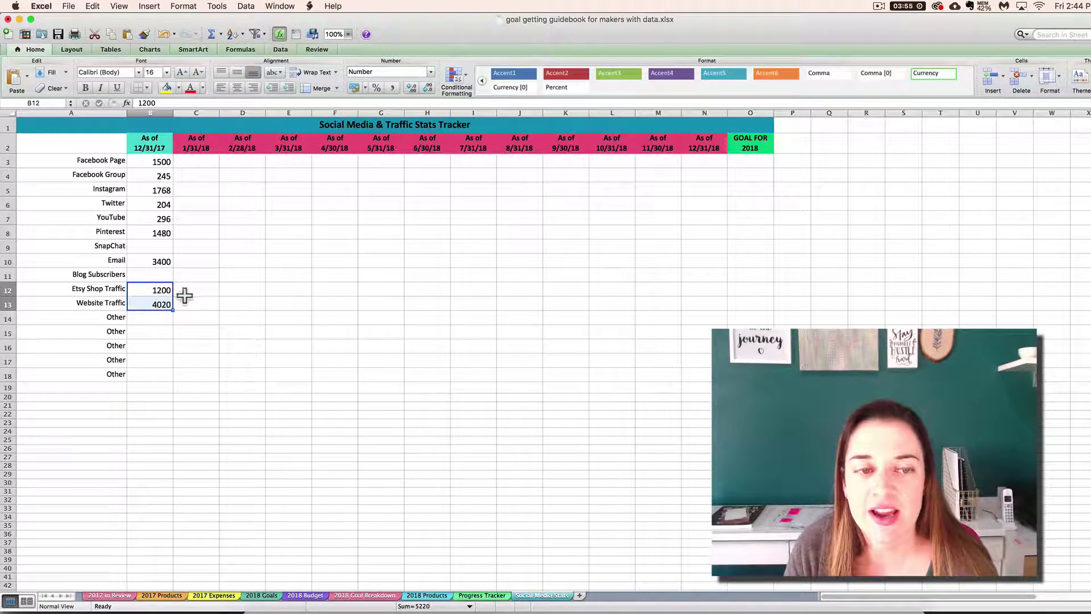
left_click_drag(187, 295, 686, 307)
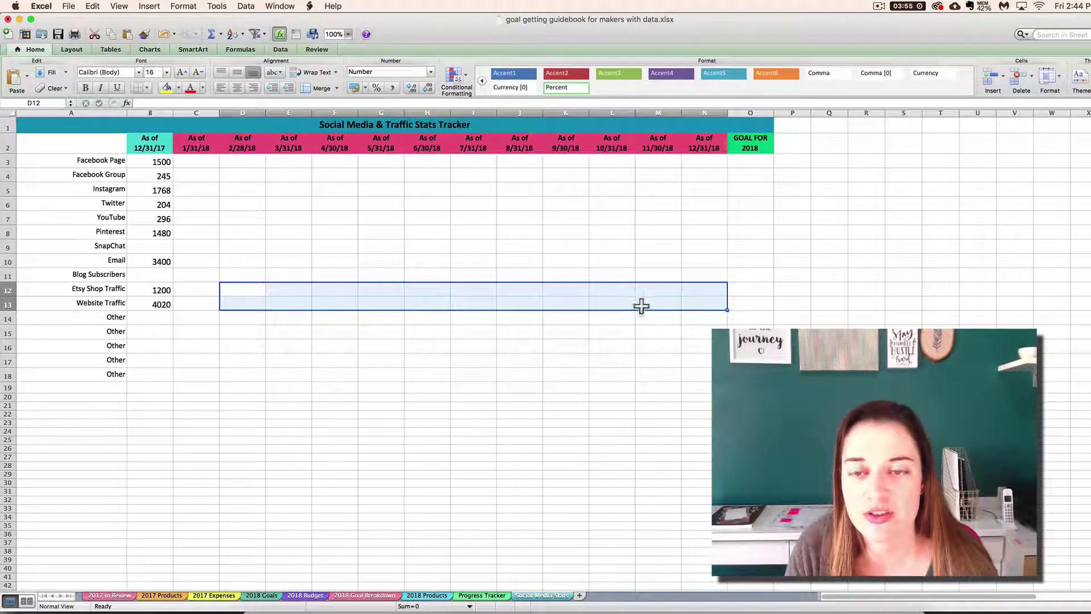
left_click(165, 304)
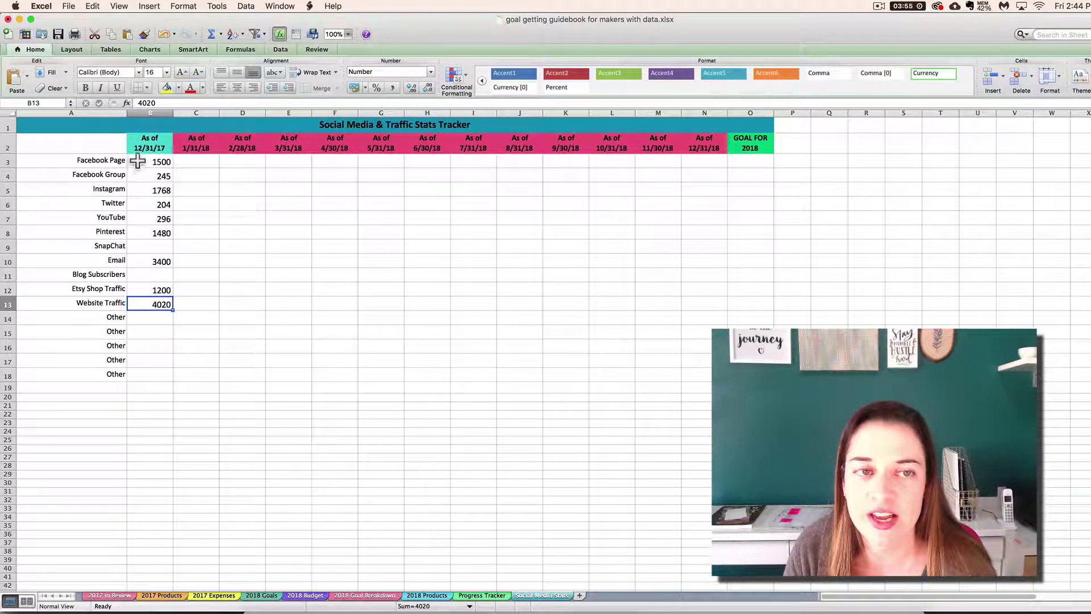
Enter the 2018 targets down column O, e.g. Facebook Page 4000, Pinterest 2000, Website Traffic 7000
left_click(746, 169)
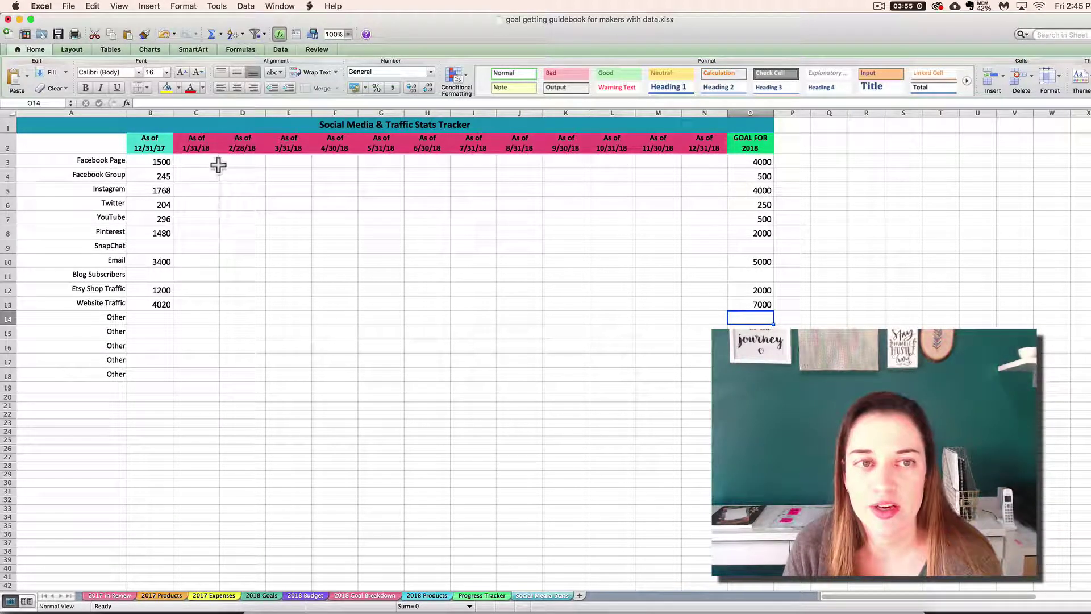
scroll(223, 294, "down", 1)
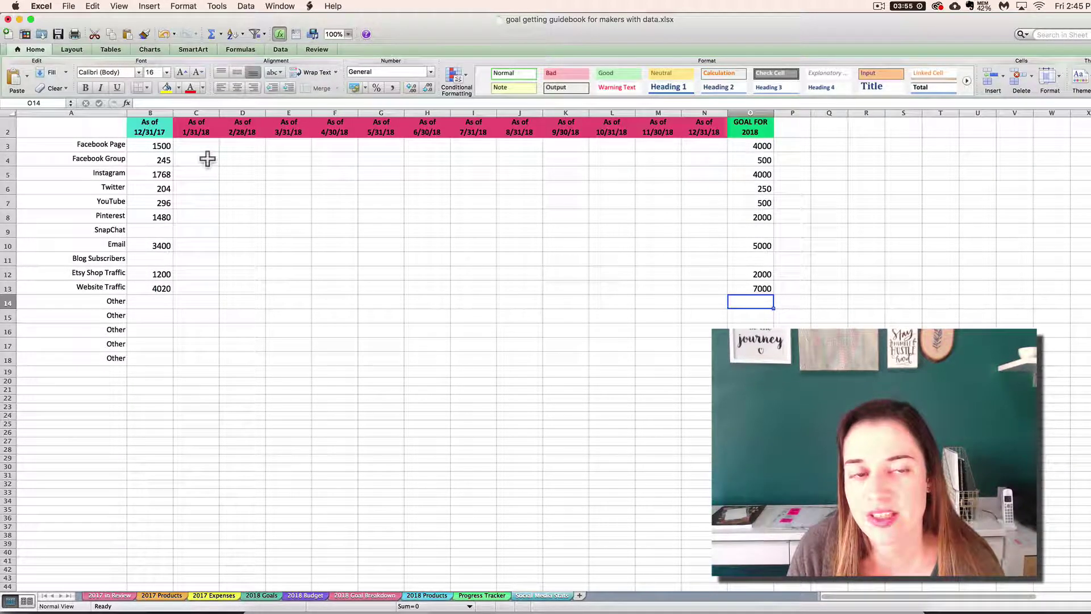
scroll(199, 154, "up", 1)
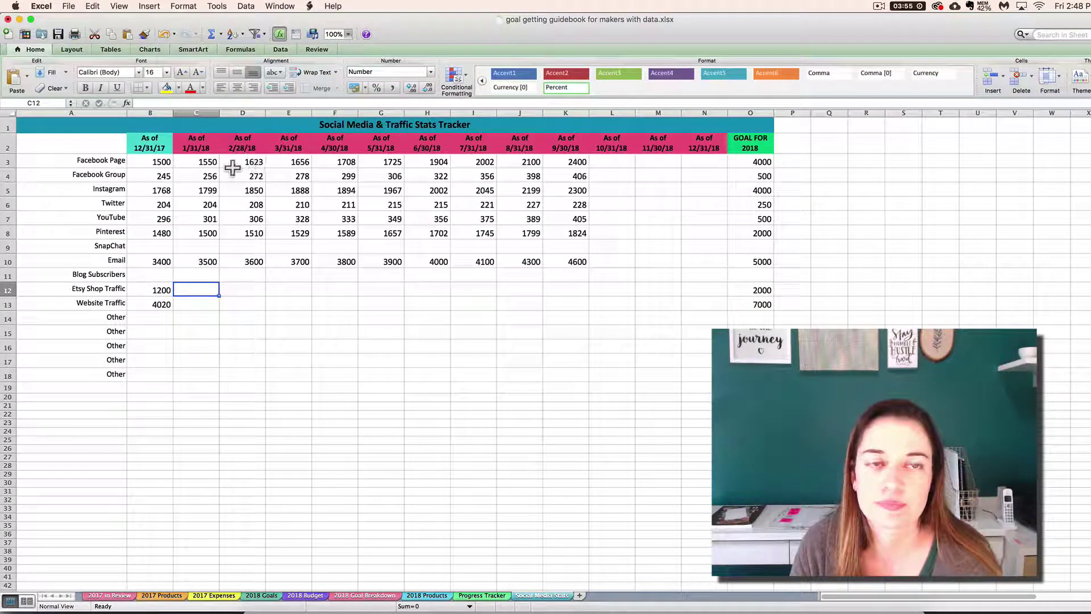
Type each platform's monthly counts for 1/31/18–9/30/18 into columns C–K, then select A2:L10
left_click(212, 177)
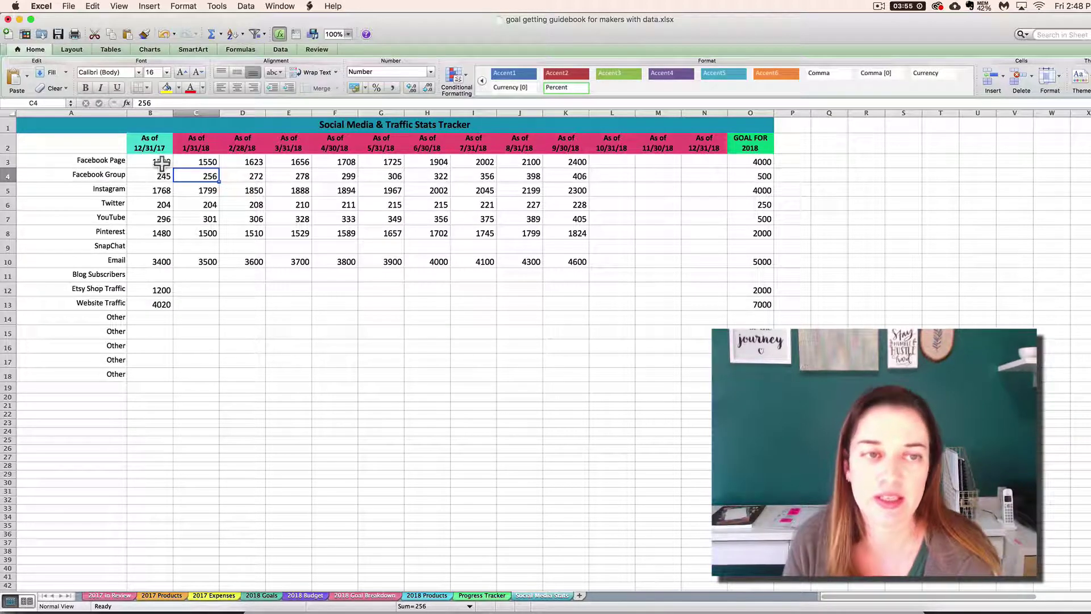
left_click_drag(114, 145, 694, 263)
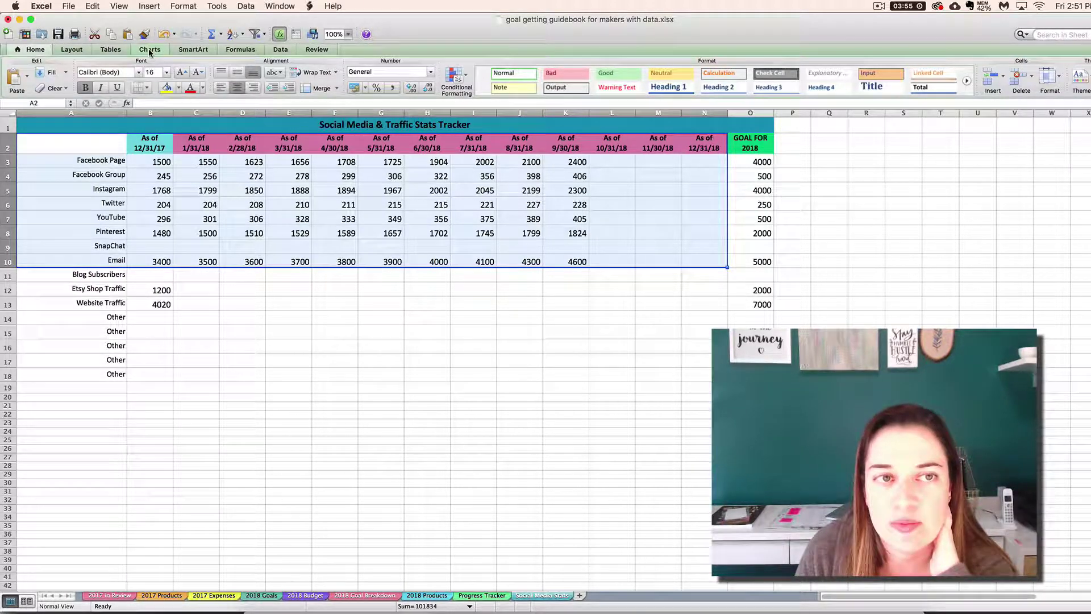
Insert a Marked Line chart from the selected tracker data
left_click(150, 51)
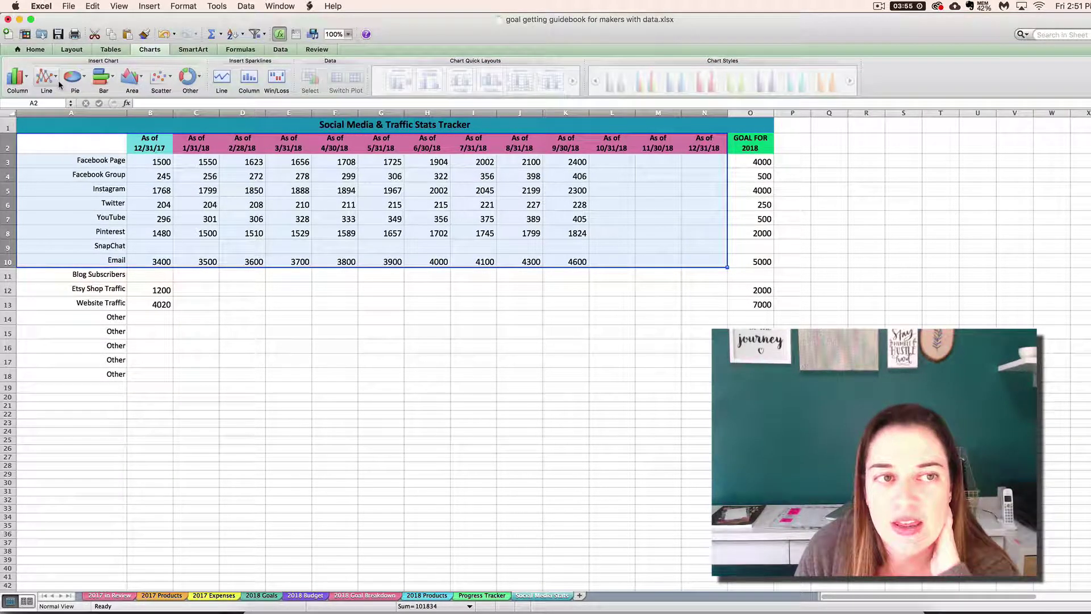
left_click(51, 81)
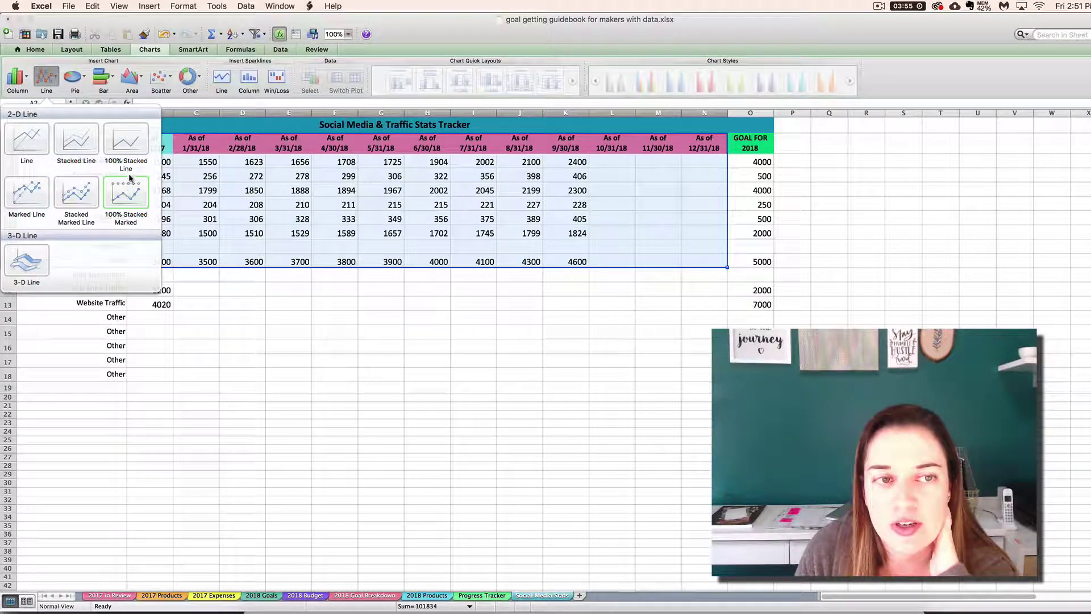
left_click(33, 197)
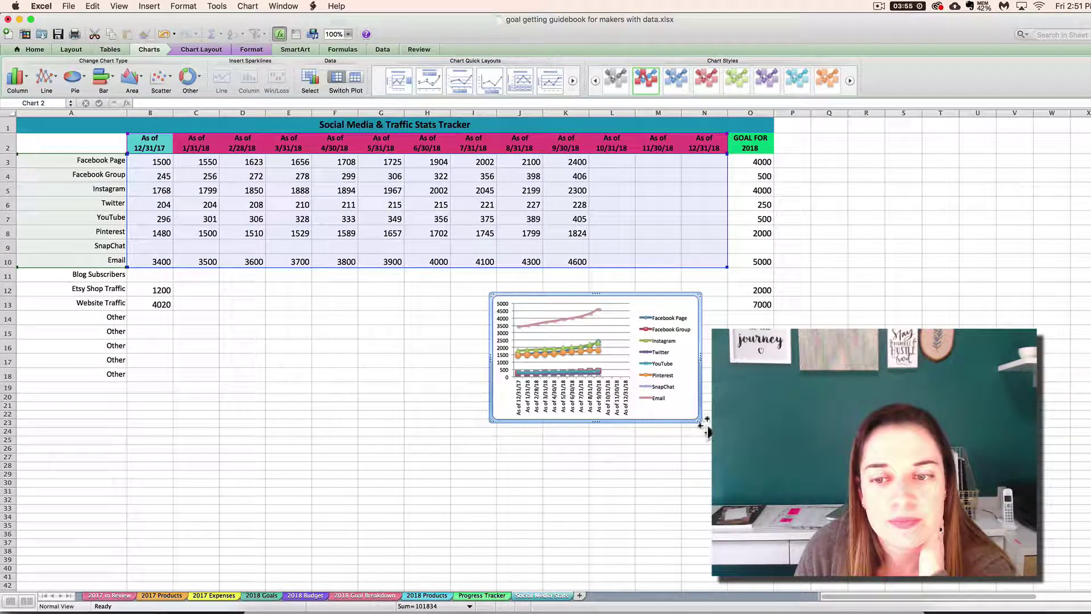
Enlarge the chart and position it beneath the tracker table
left_click_drag(698, 421, 1010, 526)
left_click_drag(707, 298, 398, 298)
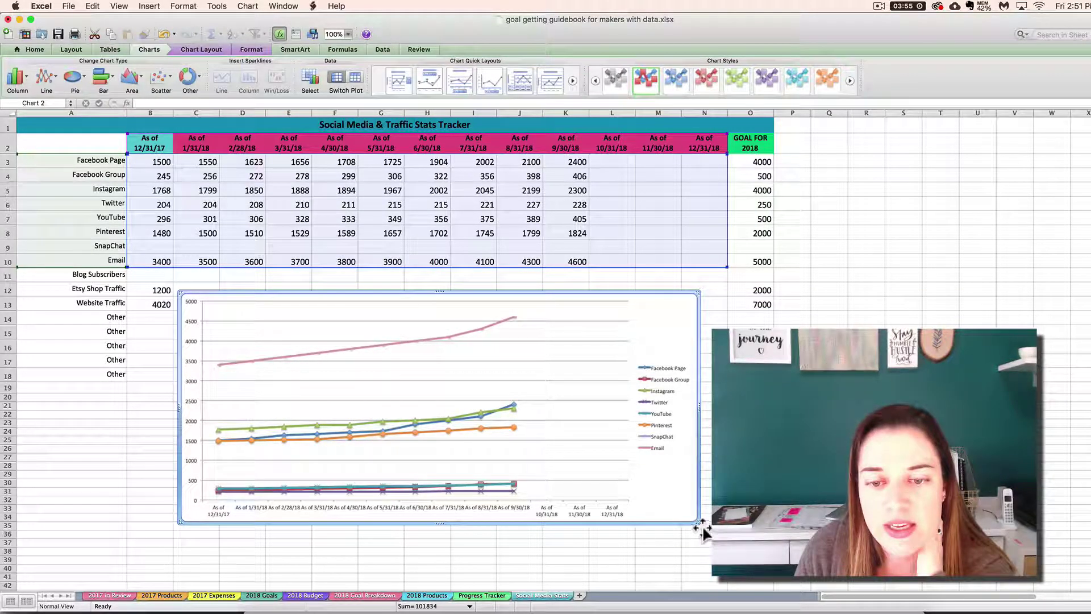
left_click_drag(696, 522, 850, 591)
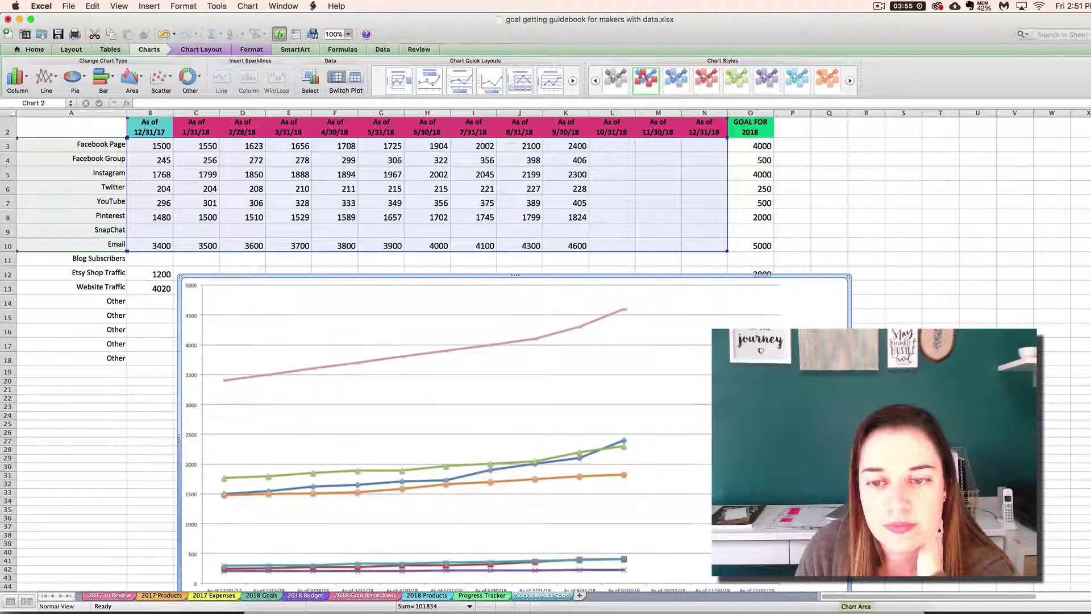
scroll(546, 352, "down", 4)
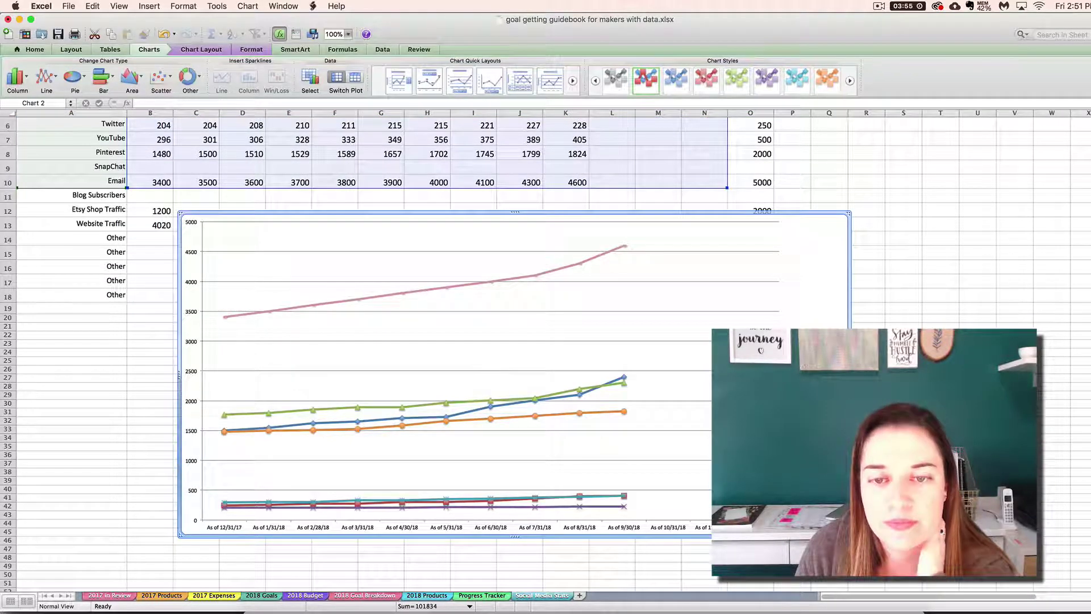
Turn on Value data labels for every point on the chart's lines
left_click(201, 50)
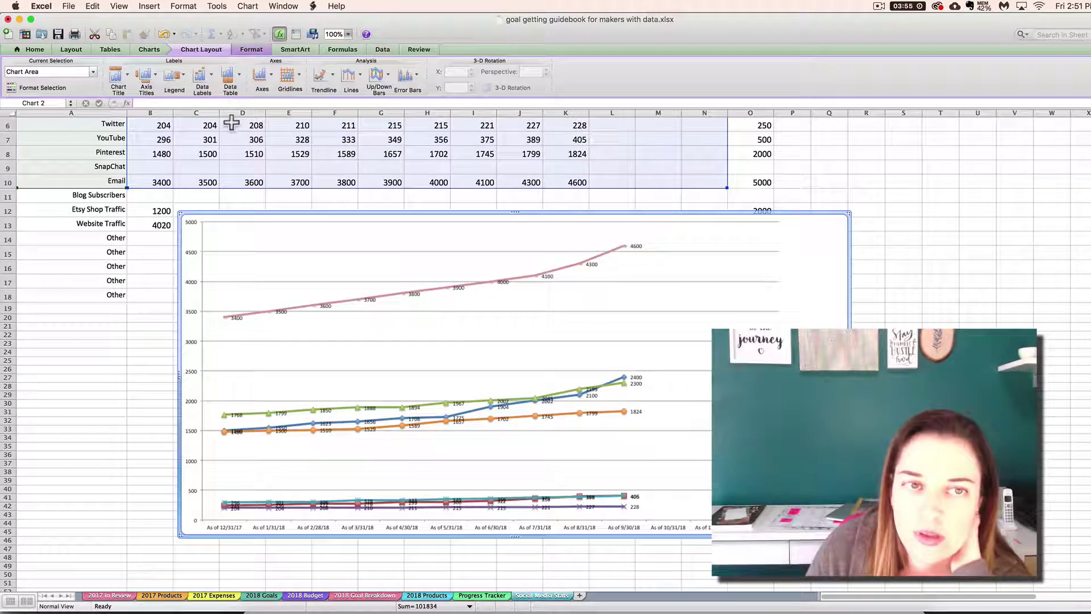
left_click(210, 88)
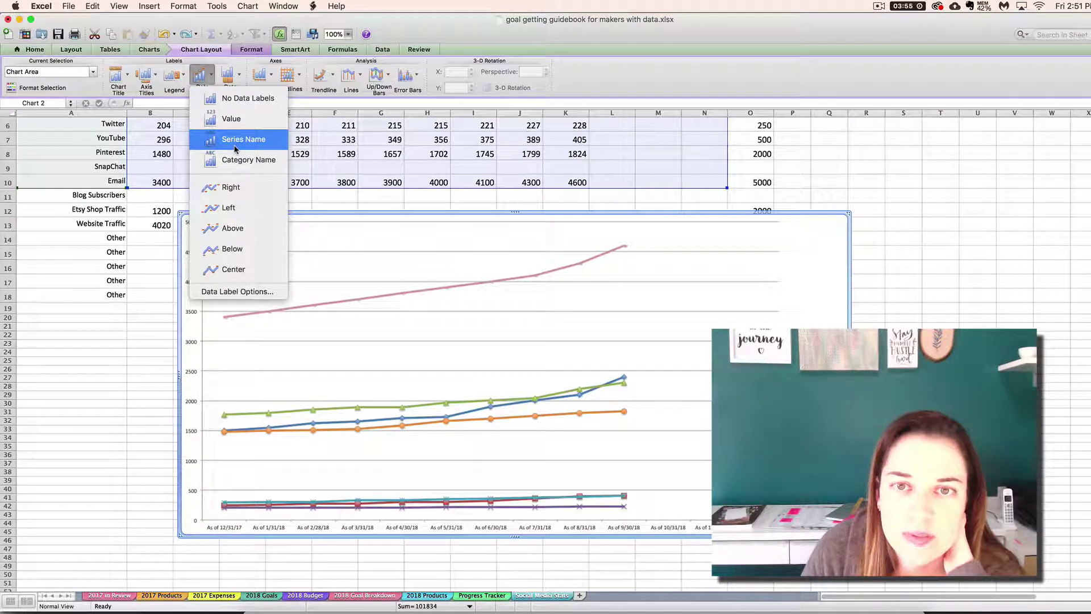
left_click(231, 118)
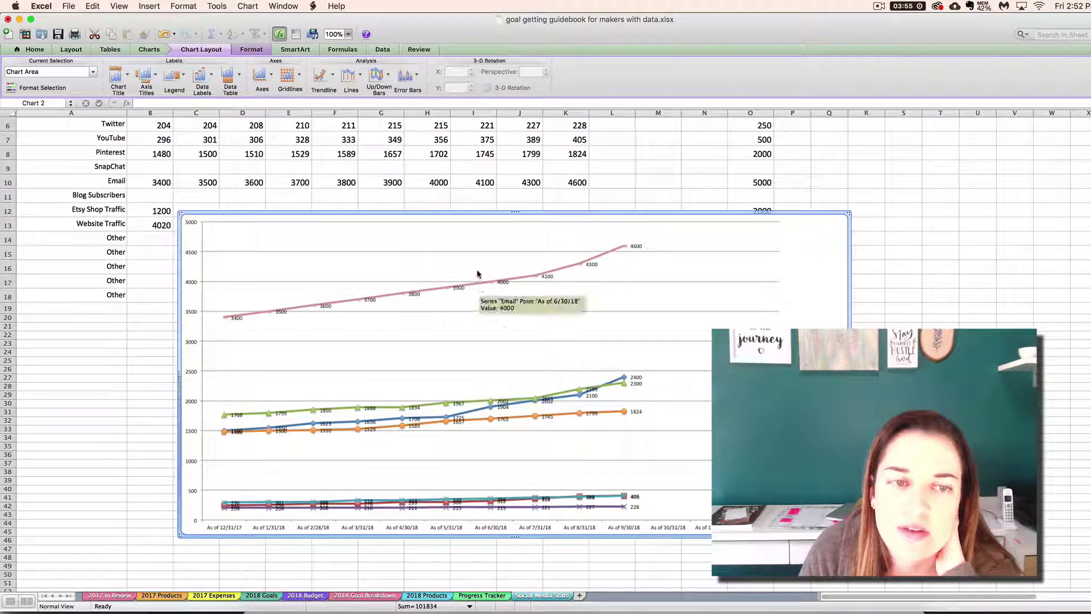
left_click(199, 86)
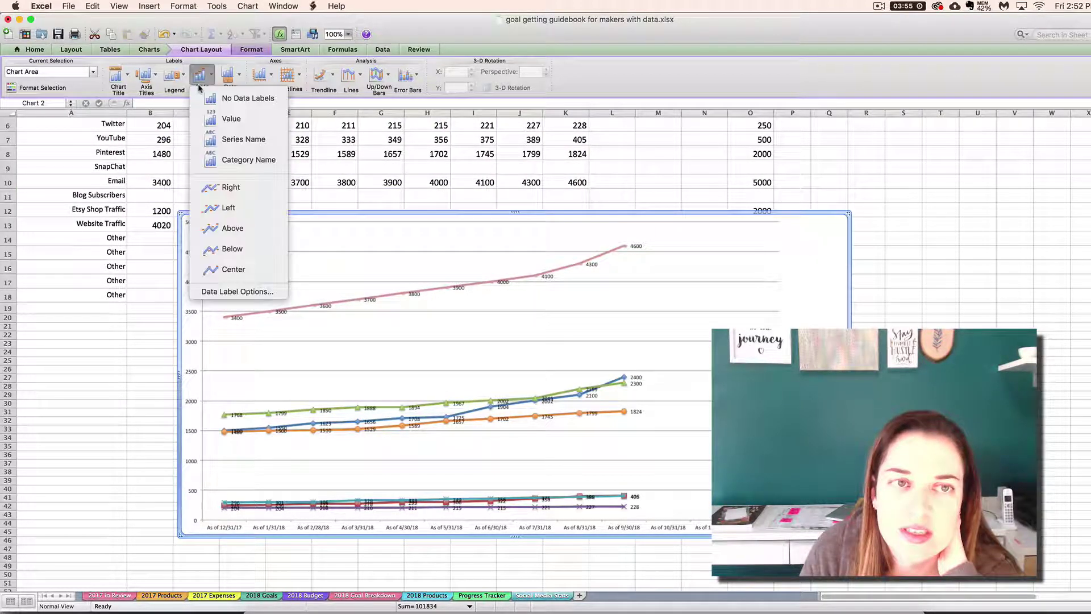
left_click(237, 124)
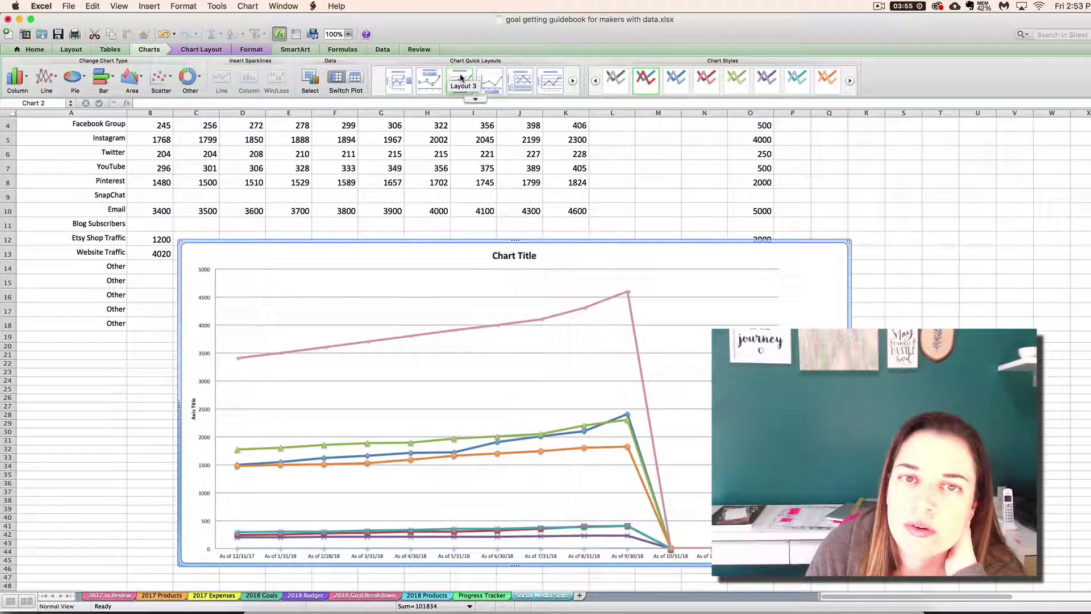
Apply the first quick layout, with chart title and axis title placeholders and no data table
left_click(461, 78)
left_click(489, 78)
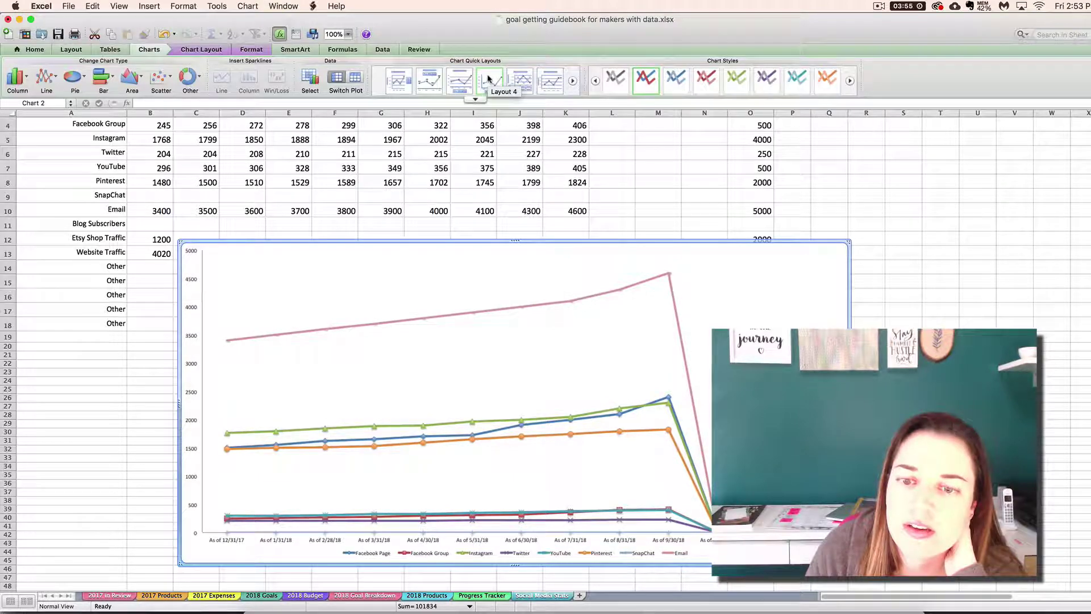
left_click(531, 80)
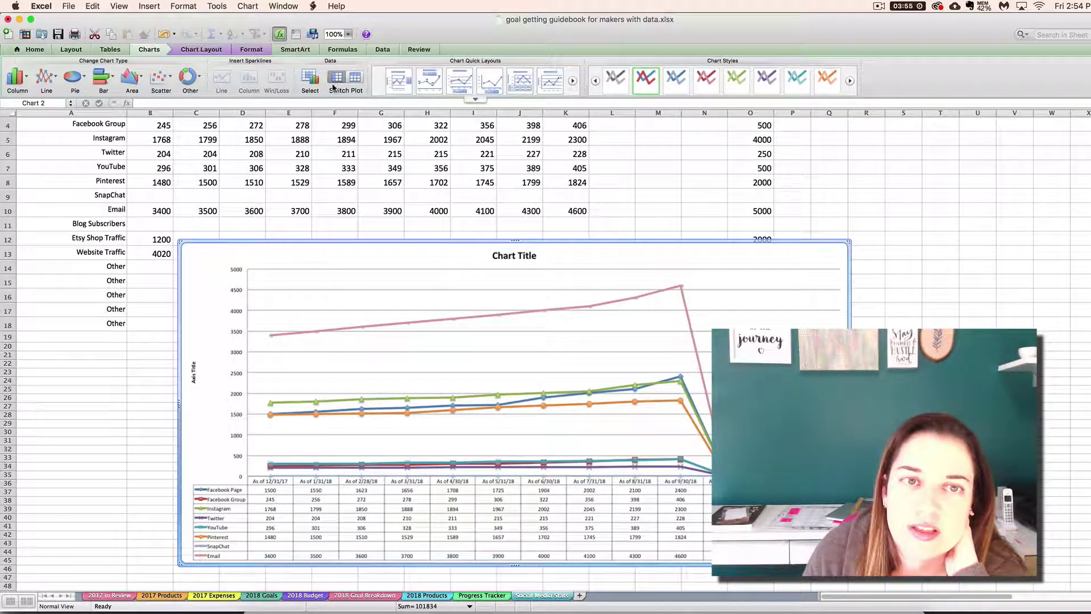
left_click(398, 81)
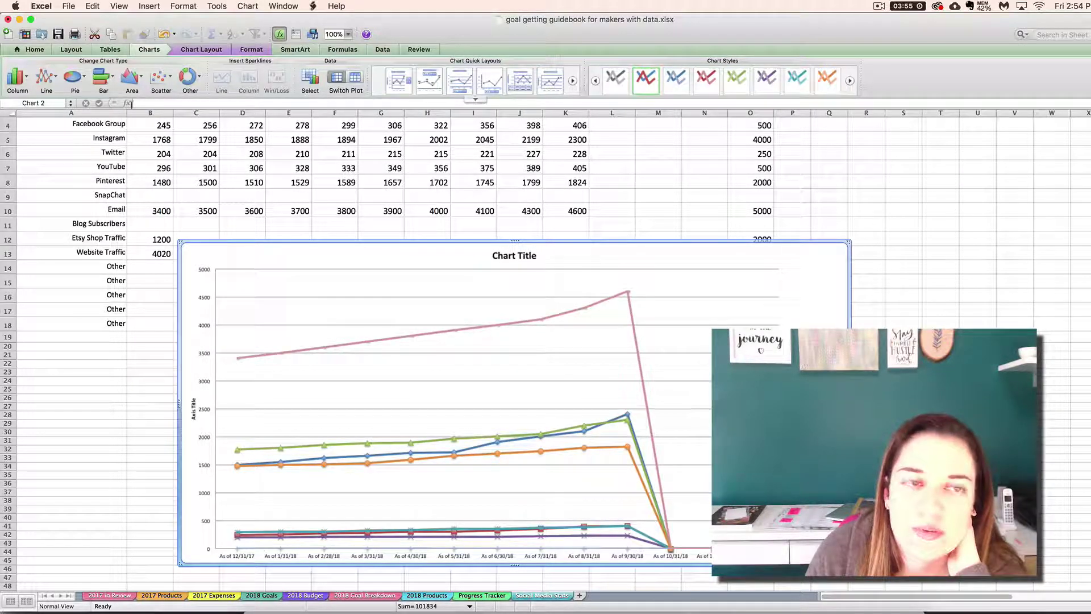
Change the chart type to plain Line without markers
left_click(47, 80)
left_click(27, 138)
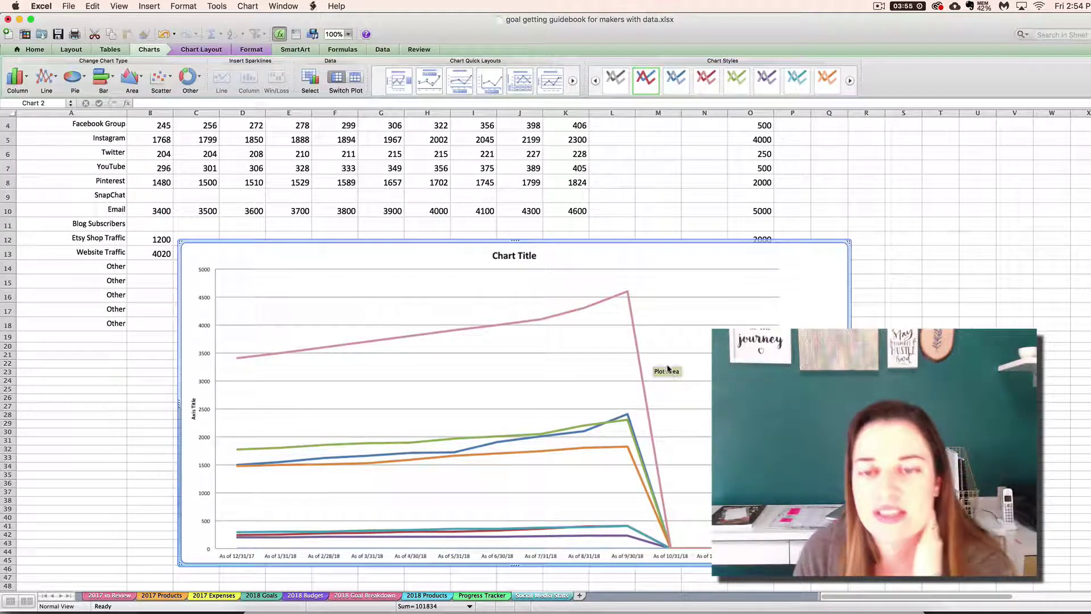
scroll(488, 364, "up", 3)
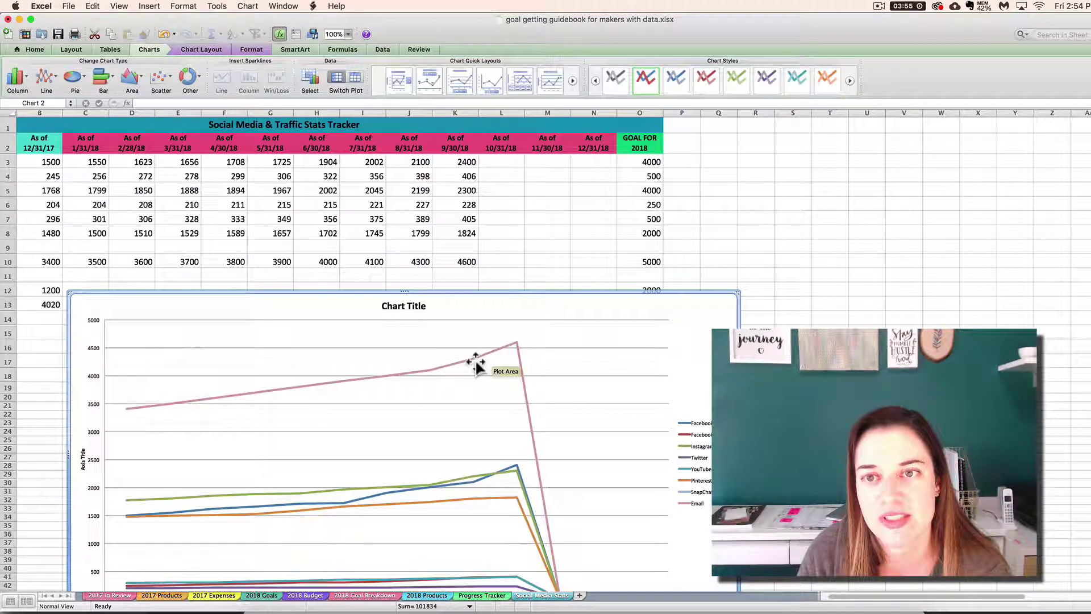
scroll(476, 363, "down", 3)
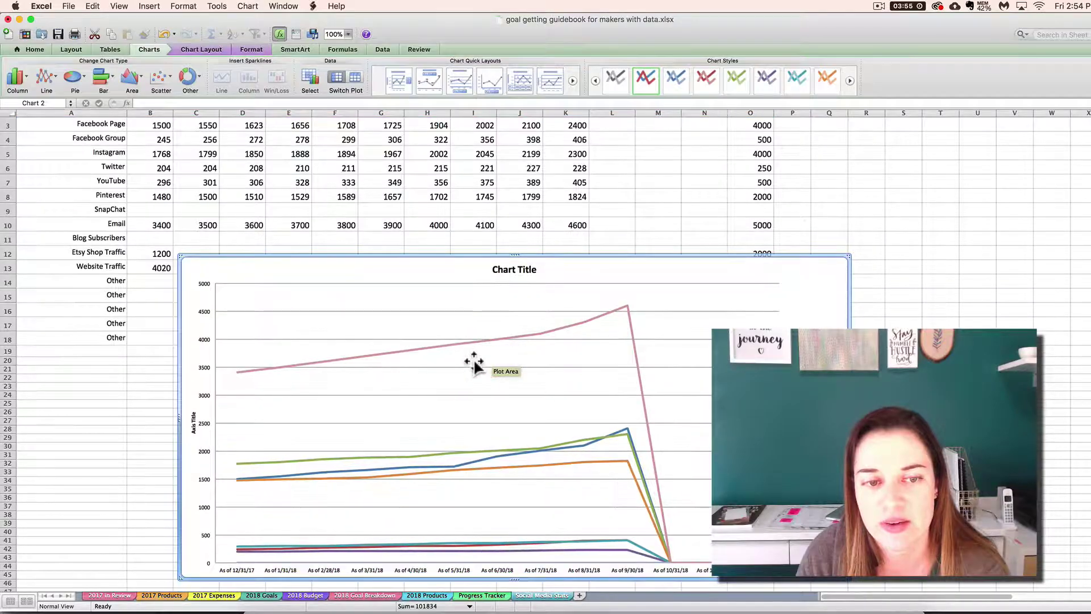